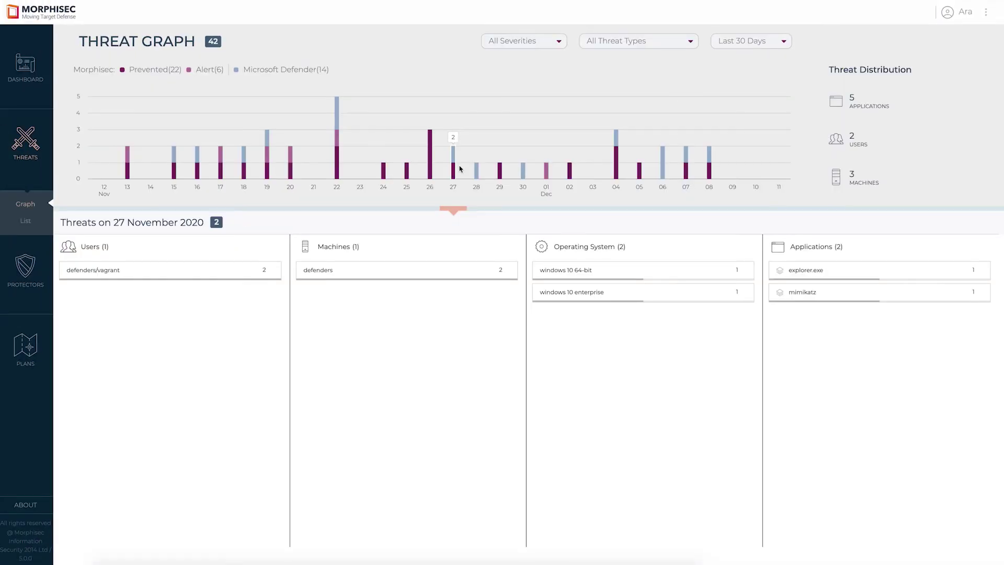
- Filter the 27 November threats to mimikatz to see its chain and signer Benjamin Delpy
left_click(797, 294)
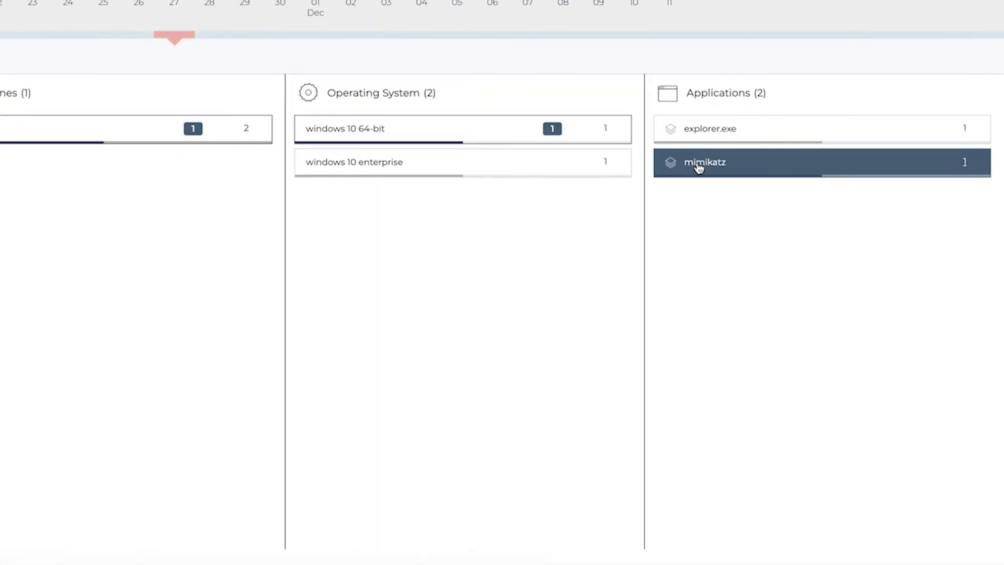
- List the single prevented threat involving mimikatz
left_click(965, 164)
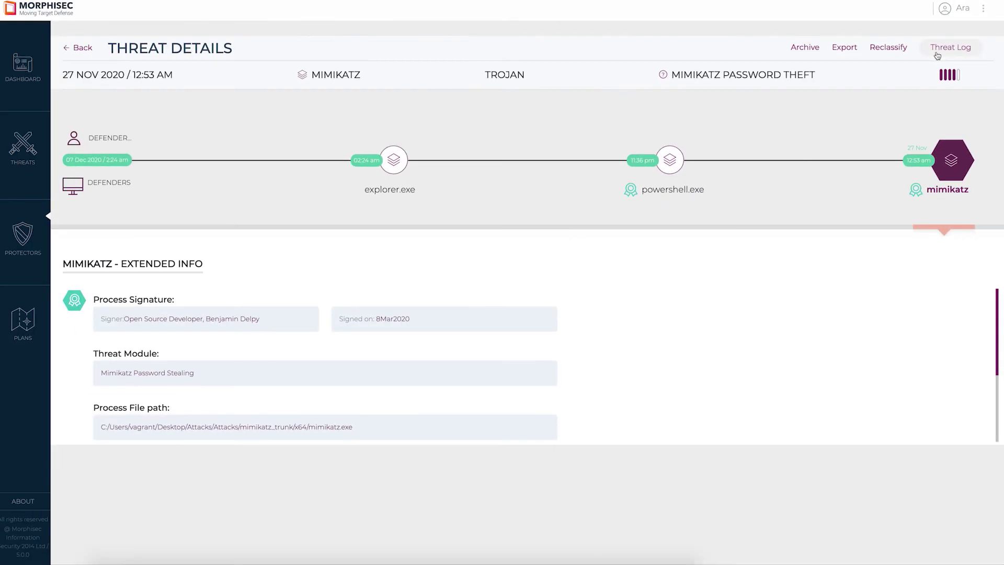
- View the mimikatz threat's raw log, then open the explorer.exe threat from the graph
left_click(936, 55)
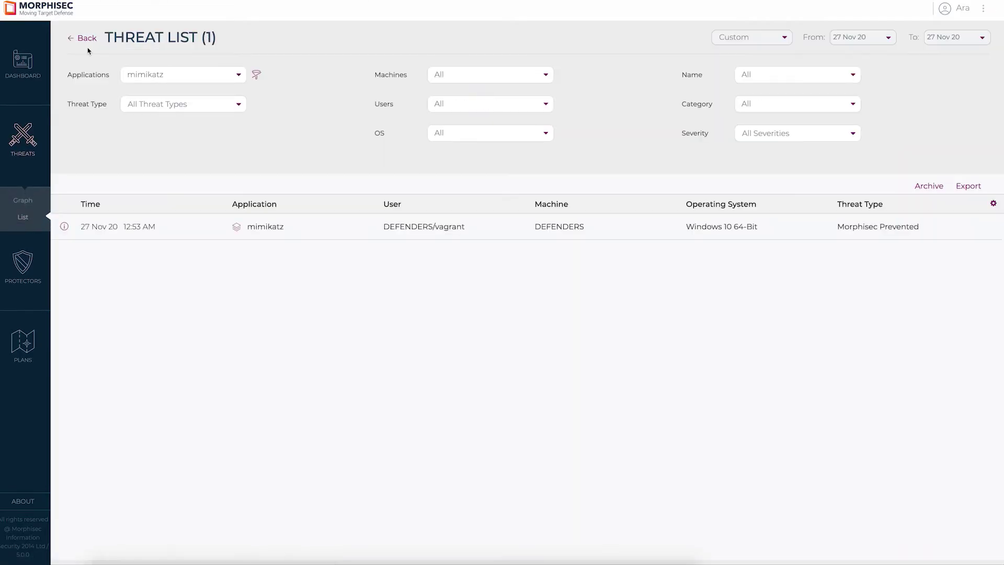
left_click(87, 47)
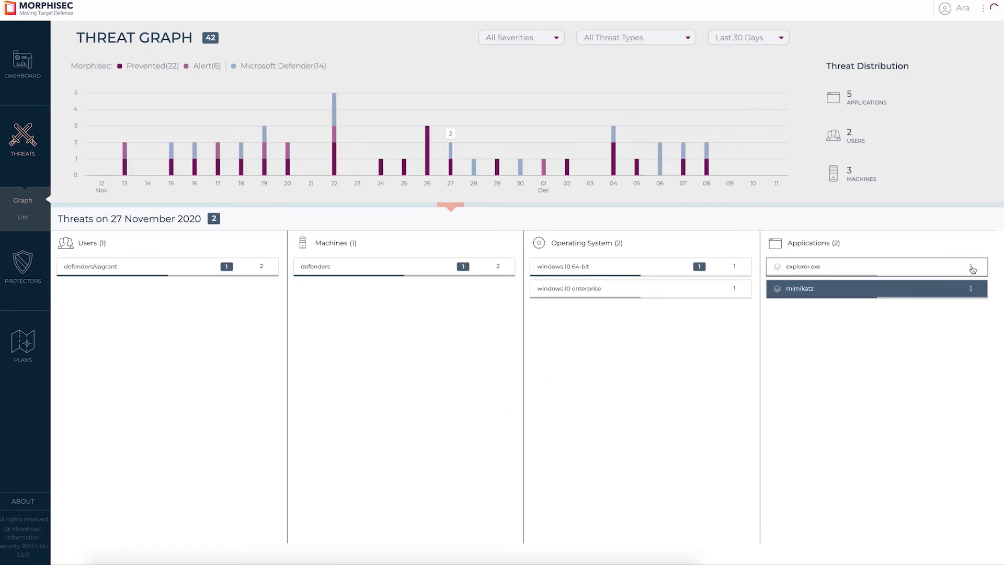
left_click(972, 269)
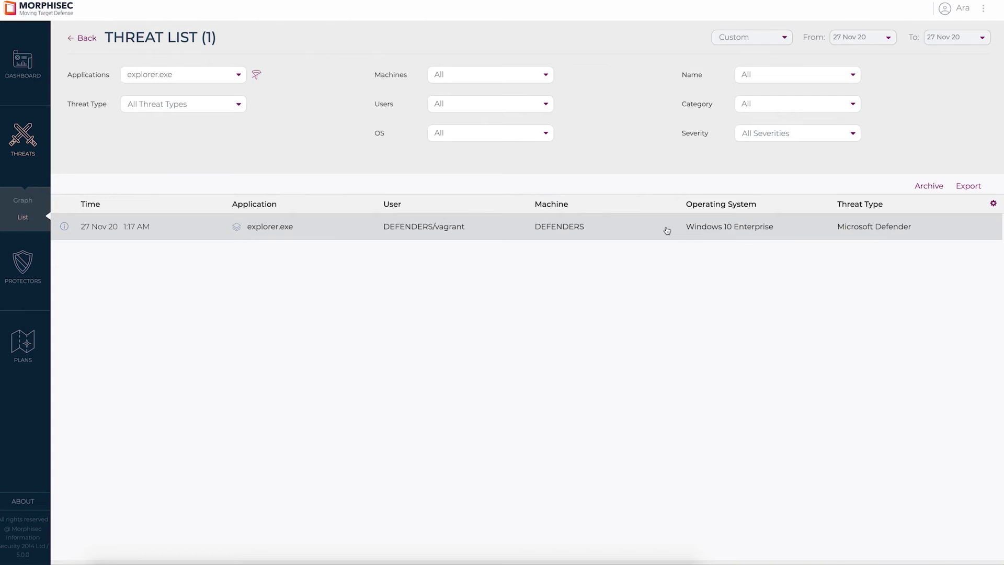
left_click(649, 228)
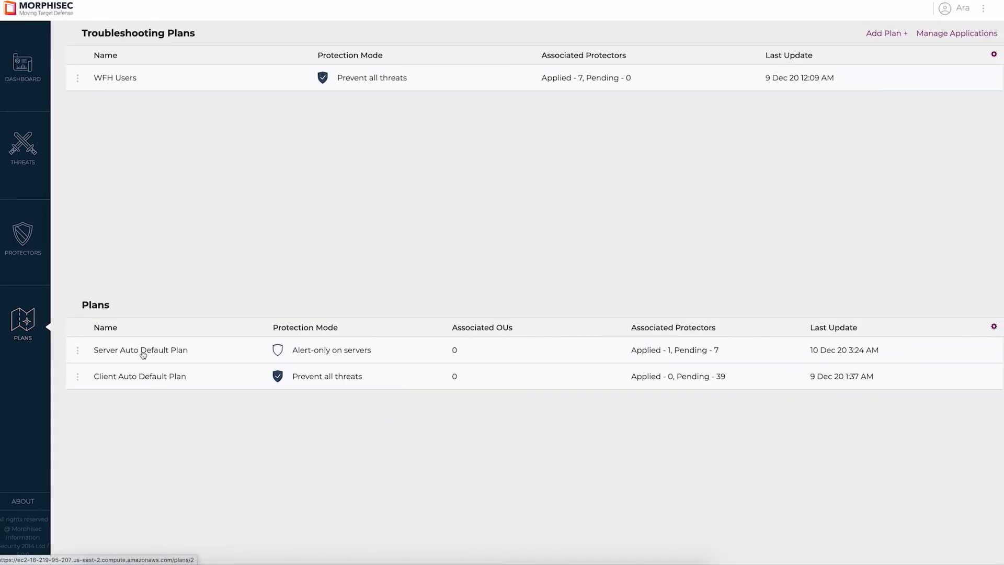
left_click(143, 354)
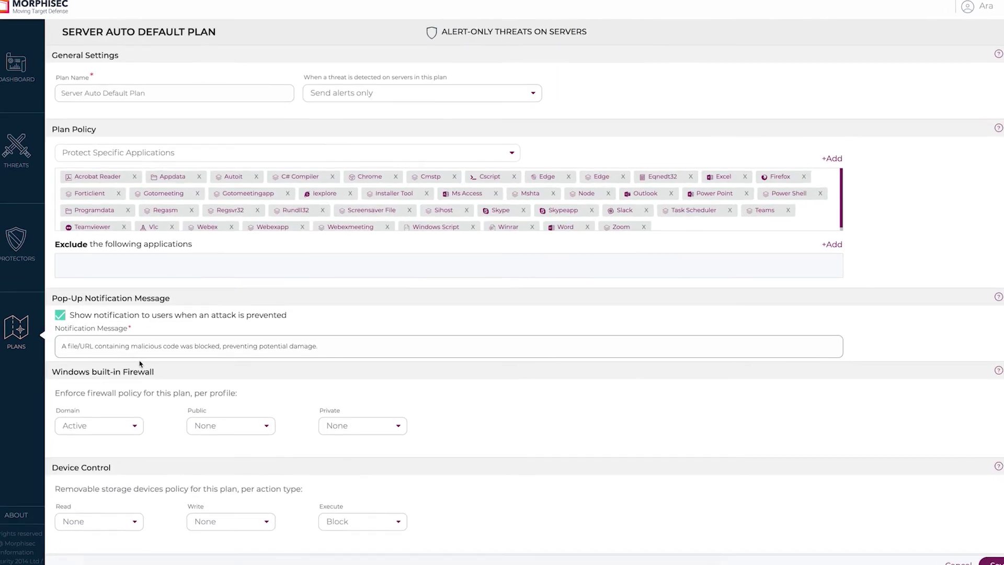